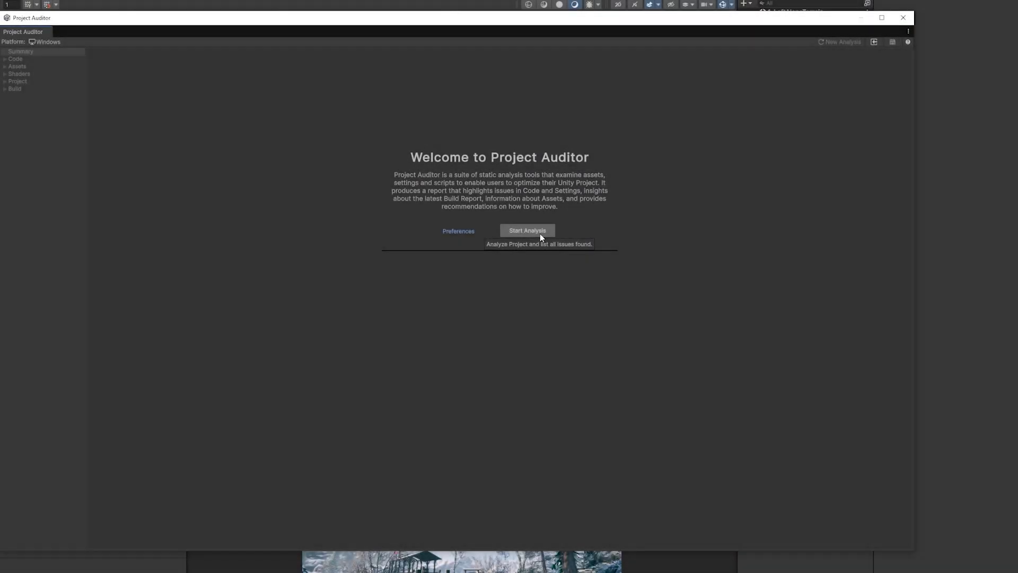
Step: Analyse the project and open the resulting list of 2,578 code issues
click(540, 233)
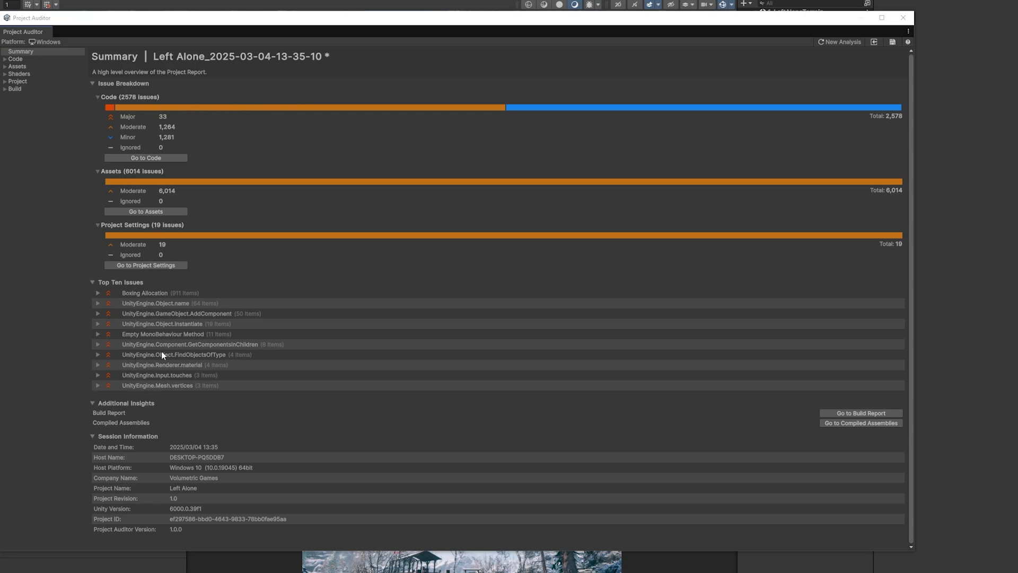
click(148, 315)
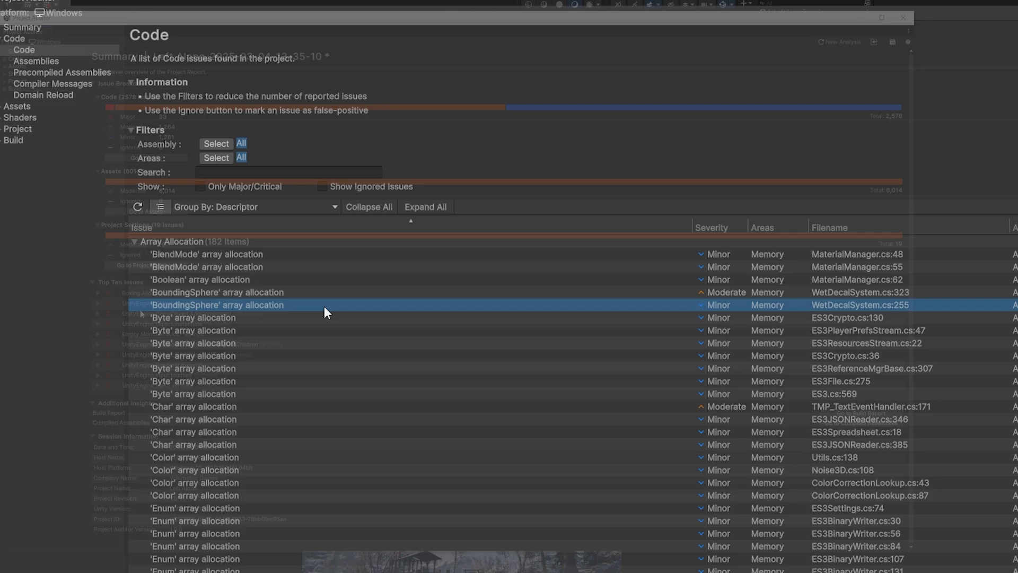
Step: Browse the Asset Issues, Sprite Atlases and Meshes views, then start a fresh analysis
click(48, 111)
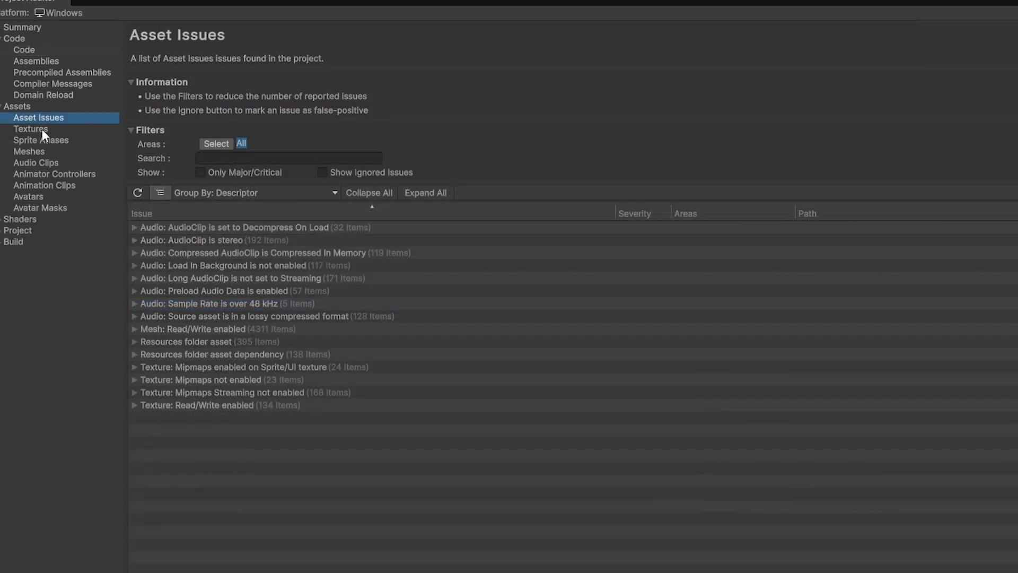
click(43, 137)
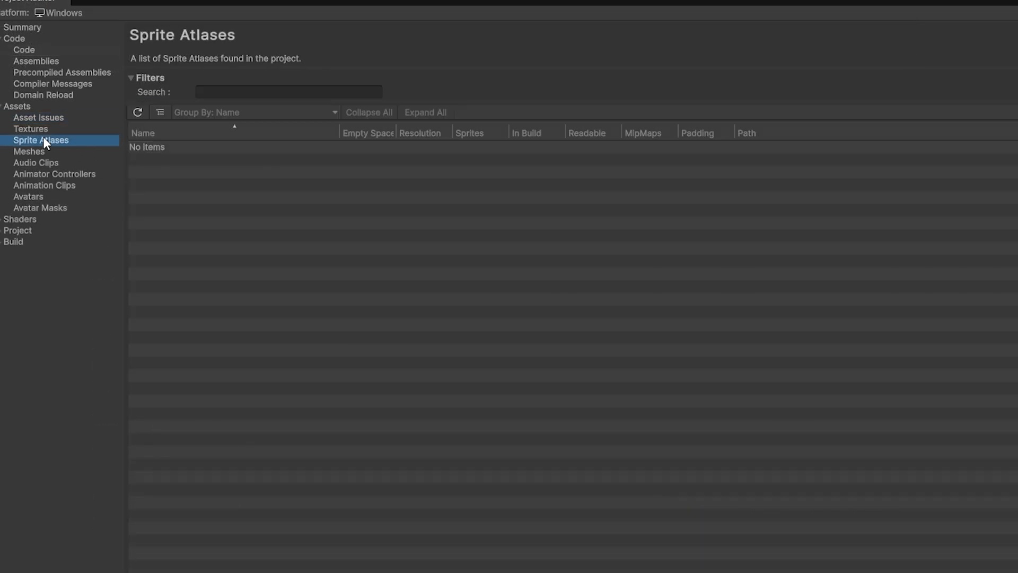
click(40, 153)
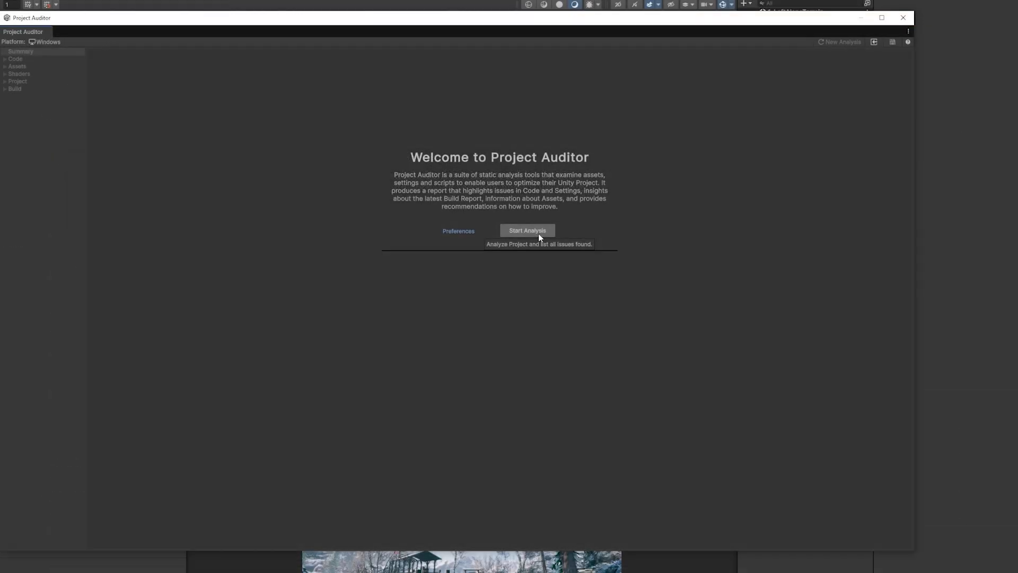
click(539, 233)
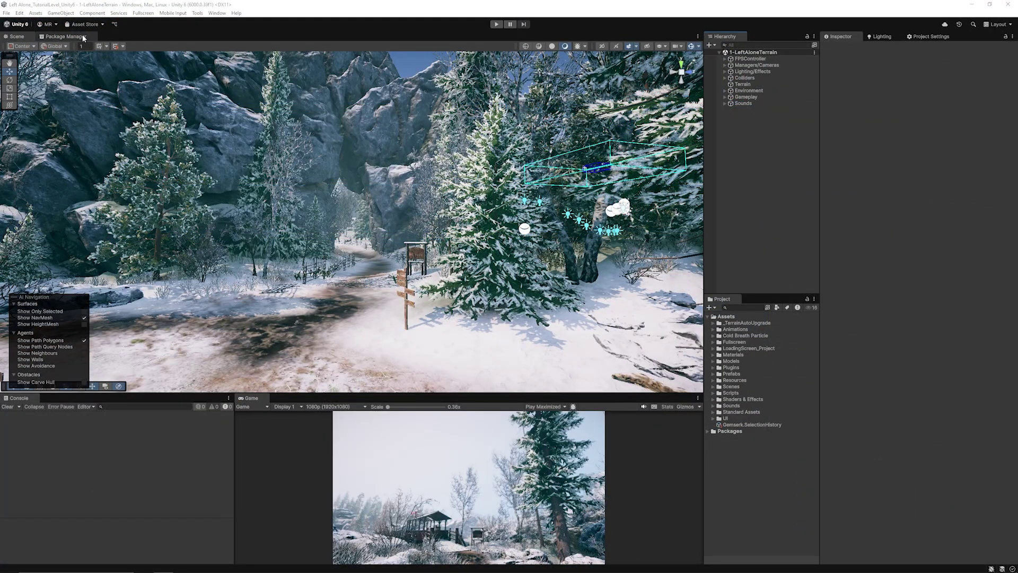
Step: Show Project Auditor 1.0.0 in the Package Manager and choose Install package by name
click(83, 37)
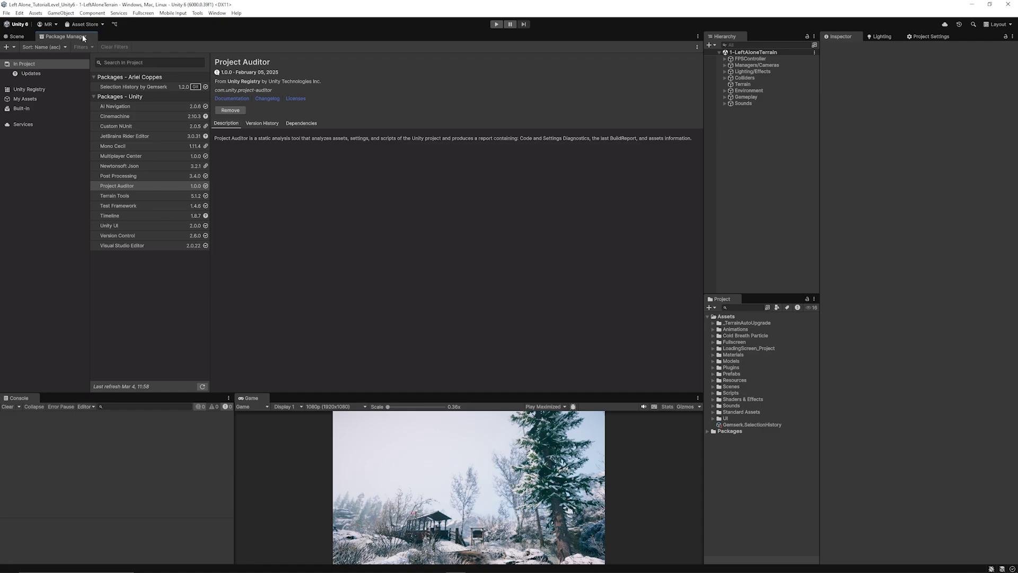
click(211, 14)
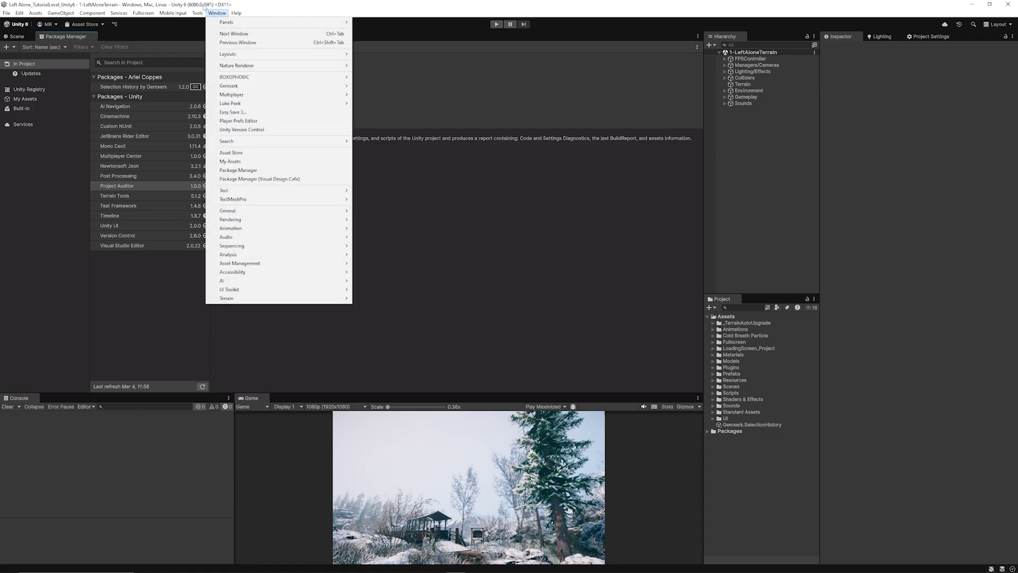
click(204, 6)
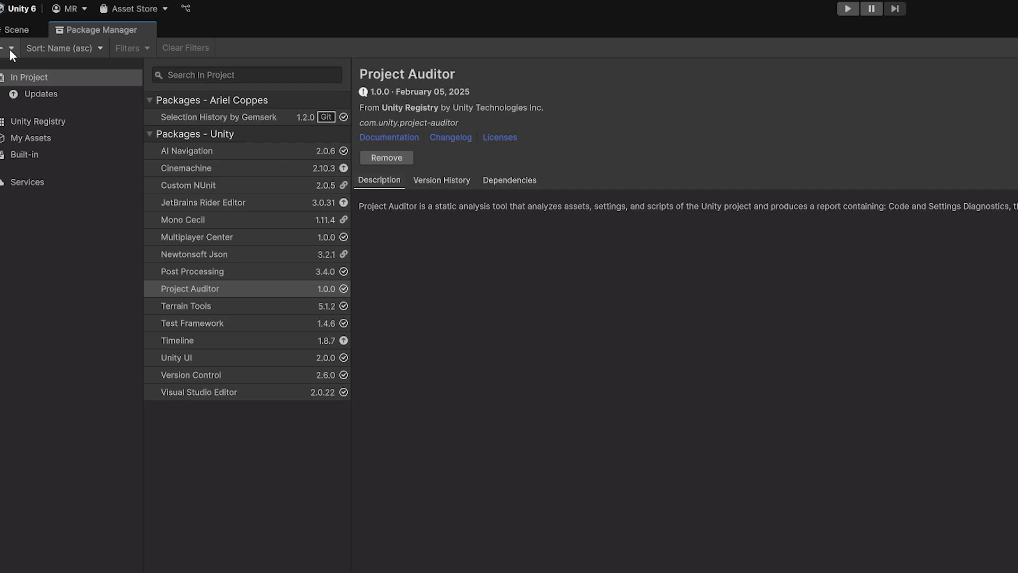
click(10, 49)
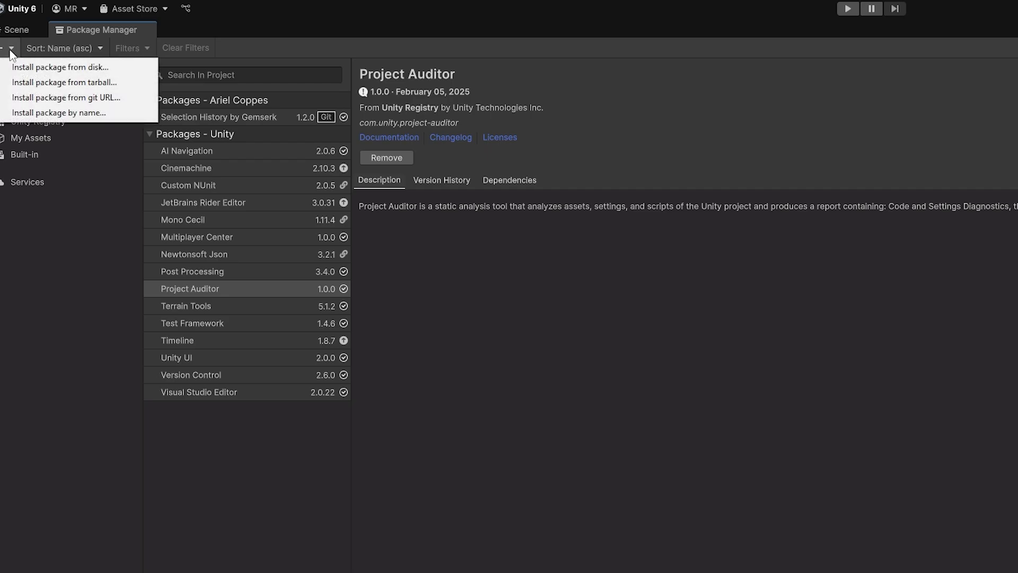
click(67, 115)
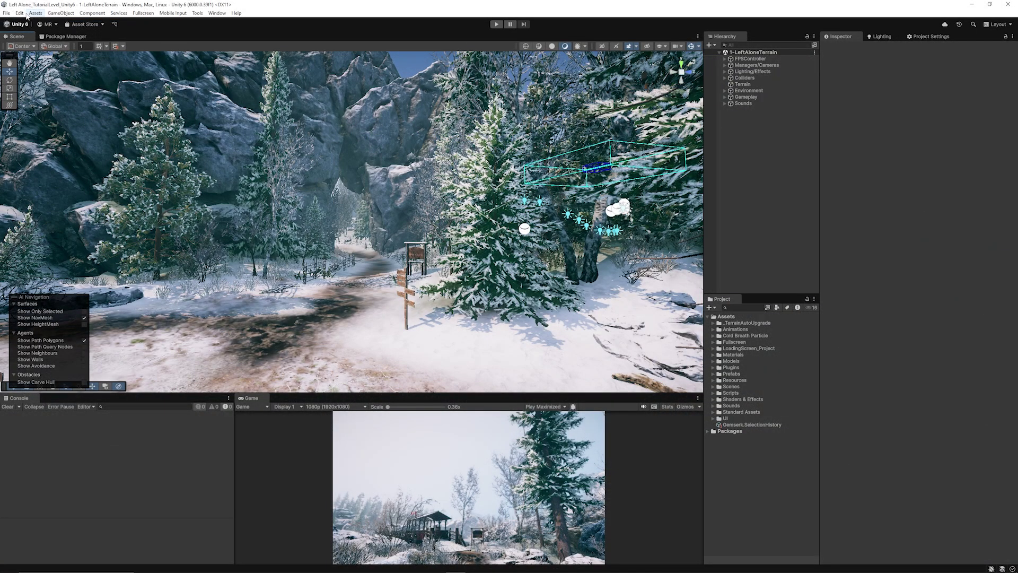
Step: Show Edit > Preferences on the Project Auditor page (Project Areas All, Compilation Mode Player)
click(19, 13)
click(40, 248)
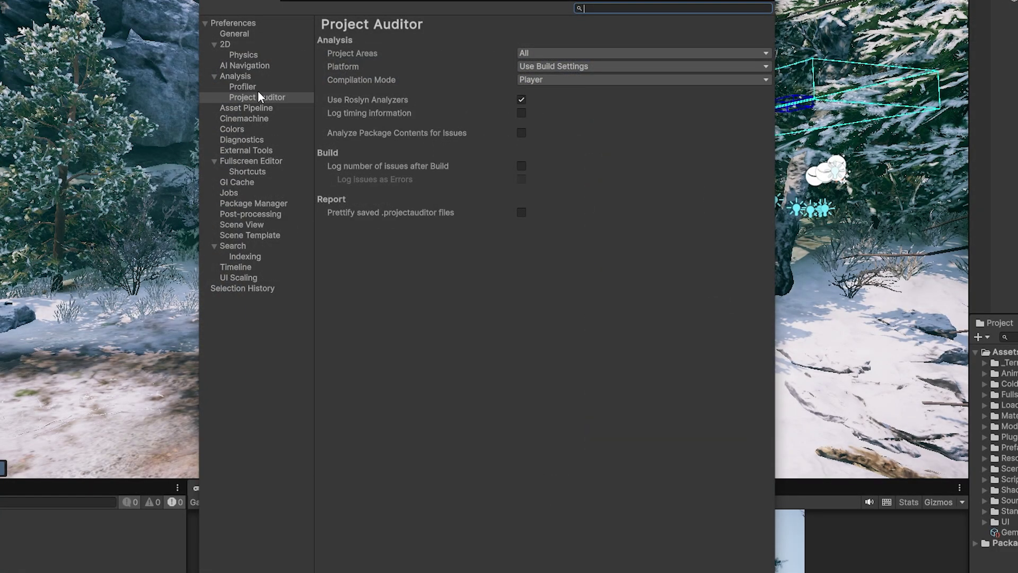
click(263, 97)
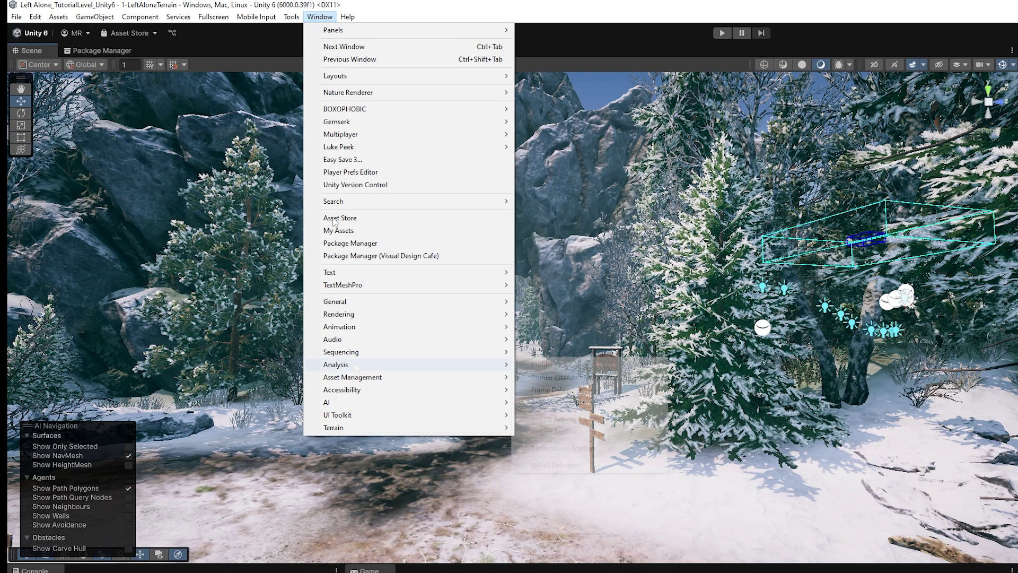
Step: Launch Project Auditor from Window > Analysis and run Start Analysis for the Left Alone report
mouse_move(478, 365)
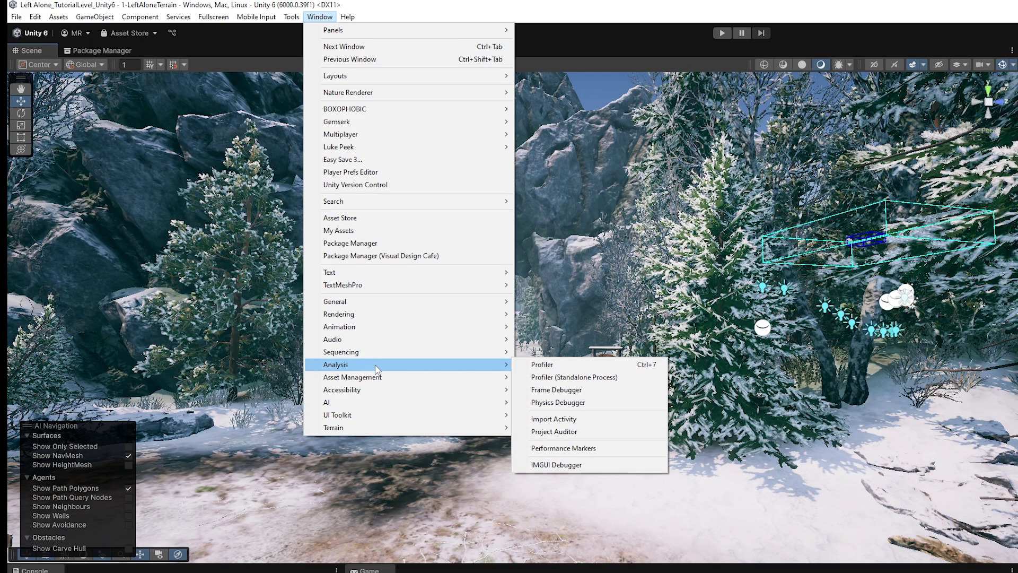
click(583, 432)
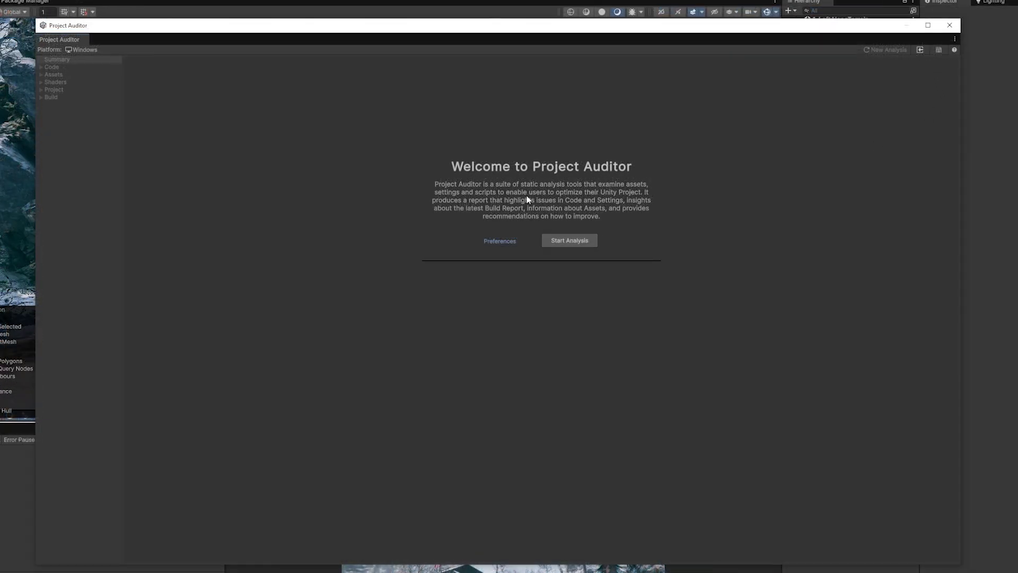
click(581, 244)
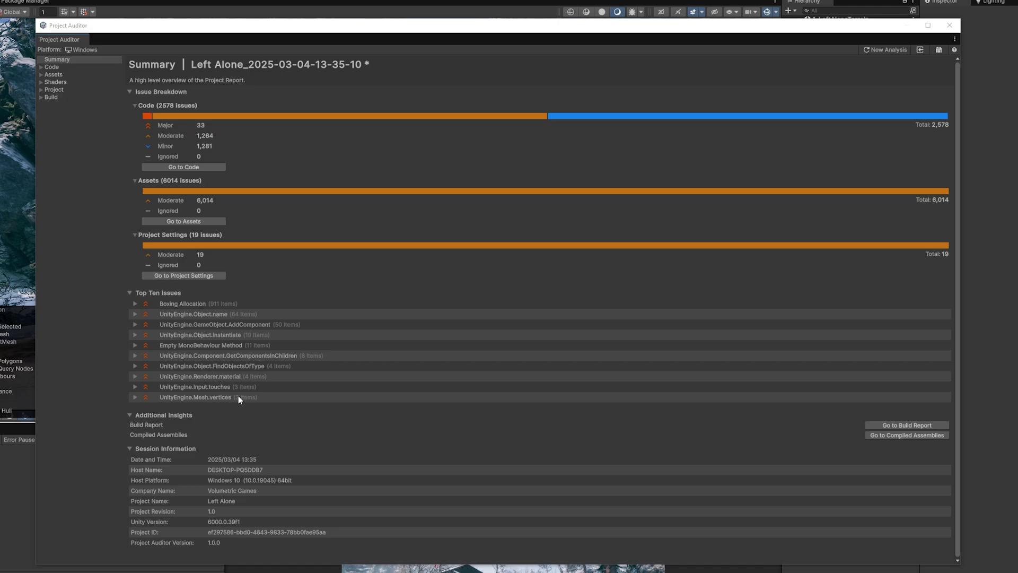
Step: Expand Boxing Allocation (911 items) under Top Ten Issues to read its recommendation
click(135, 304)
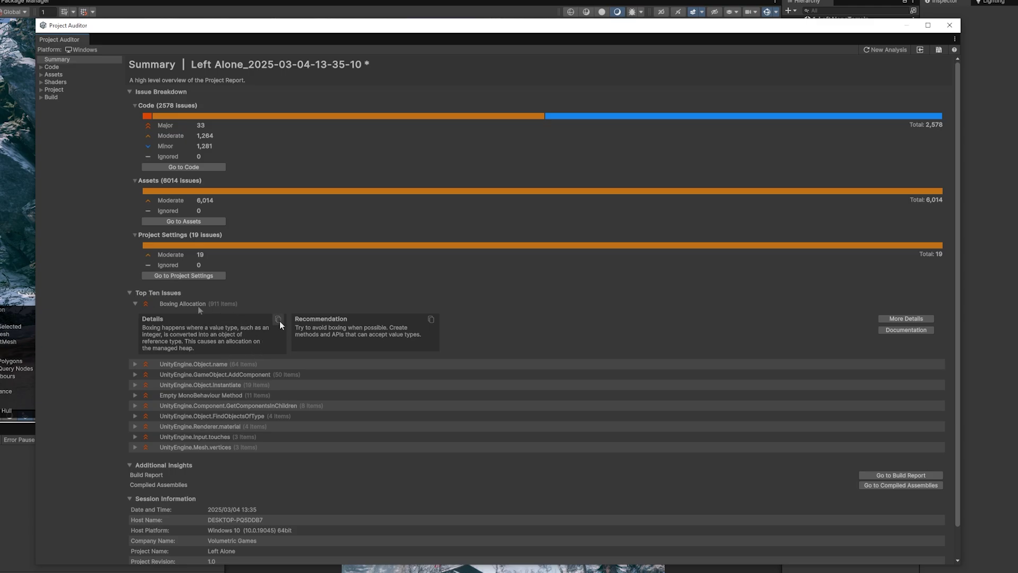
Step: Open the full Code issue list via More Details and scroll up to Array Allocation
click(923, 319)
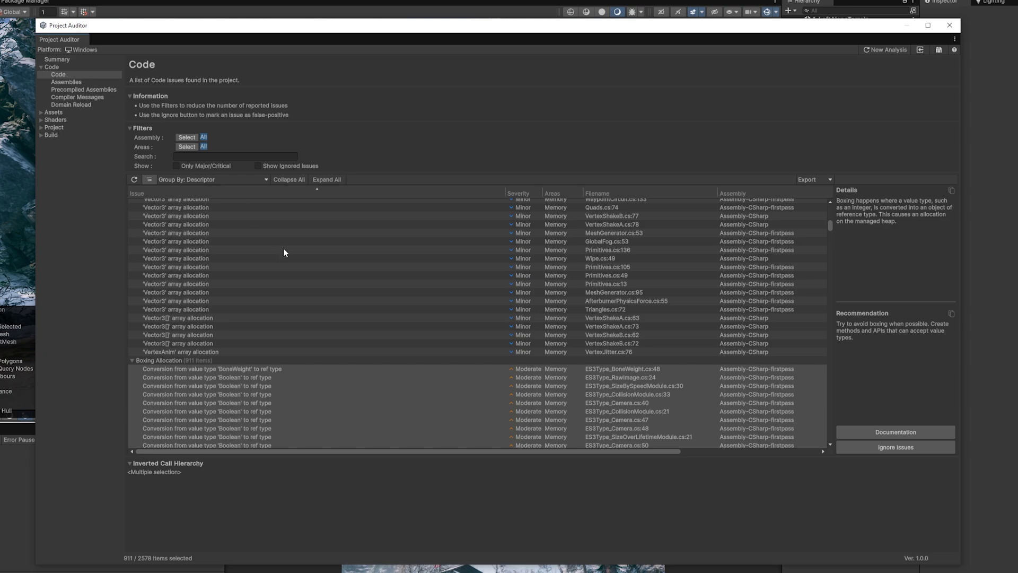
scroll(238, 249, up, 15)
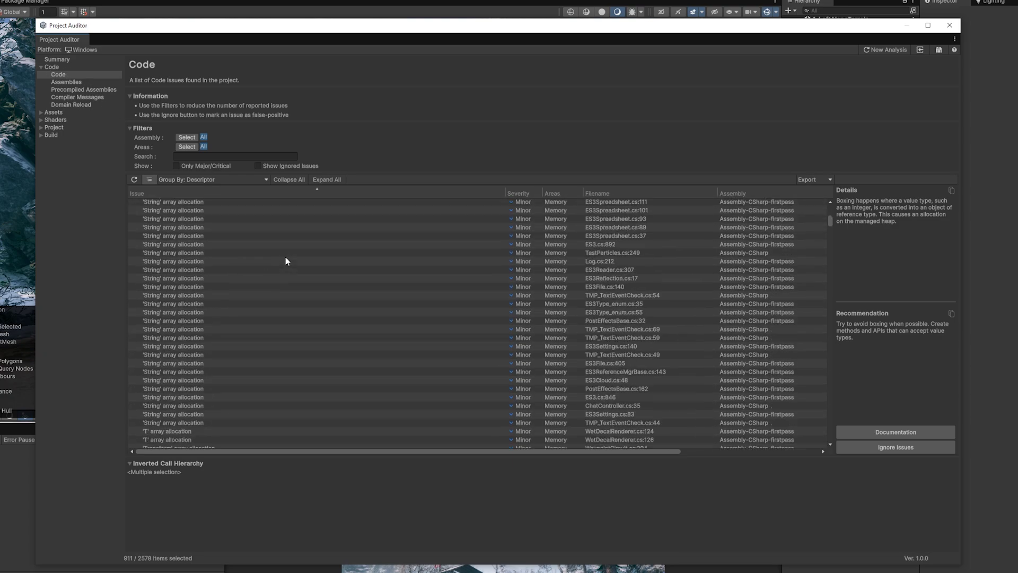
scroll(322, 267, up, 10)
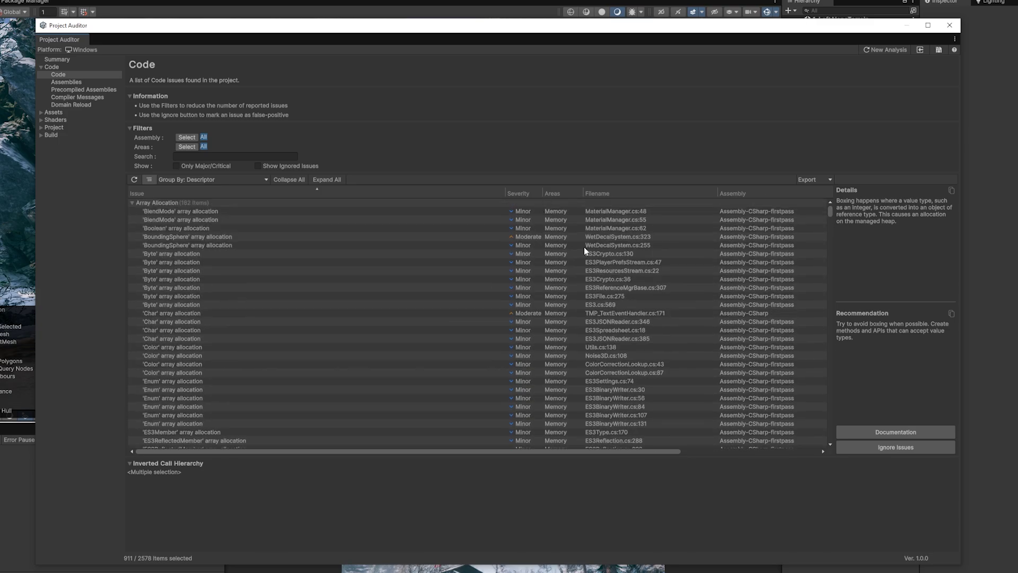
Step: Select the BoundingSphere allocation and open WetDecalSystem.cs at line 323, comparing line 255
click(273, 237)
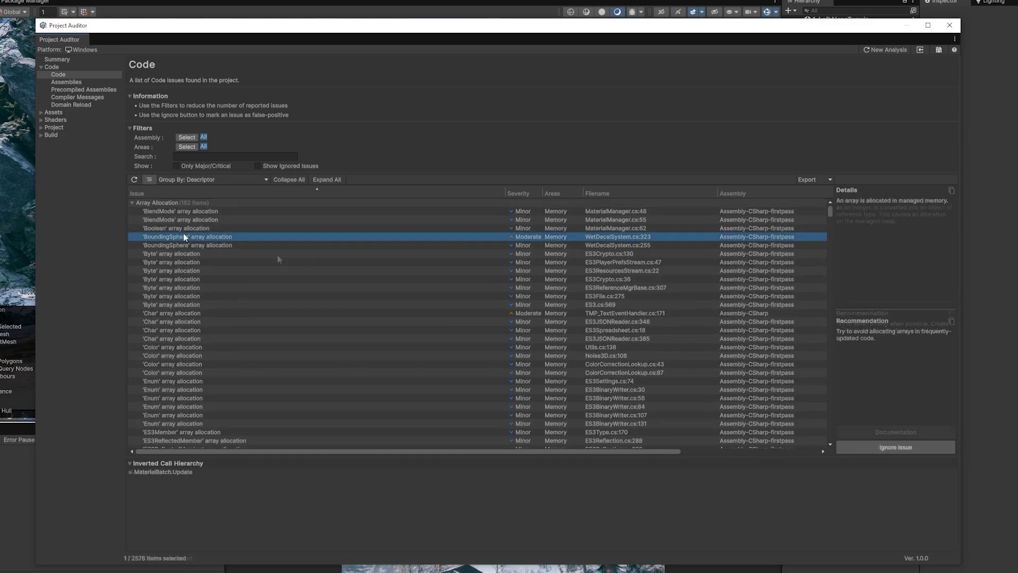
double_click(197, 241)
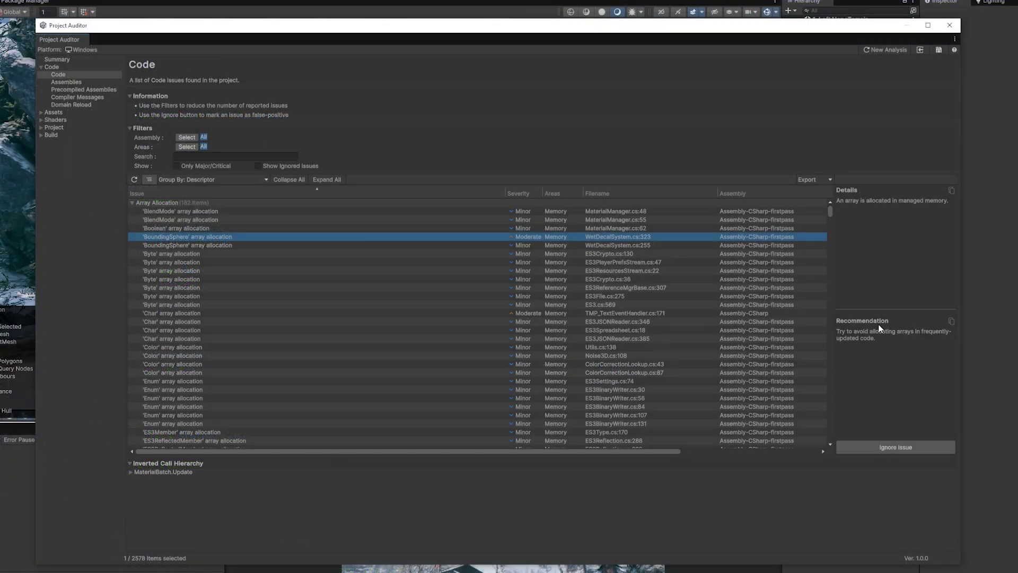
click(778, 245)
click(778, 237)
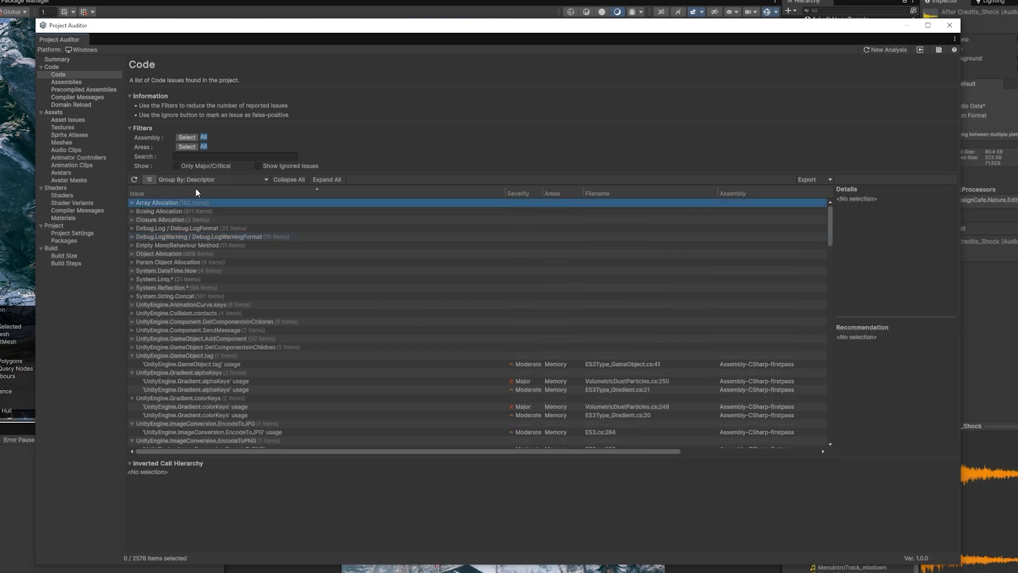
Step: Filter to major and critical issues, collapse the Gradient, Input.touches and Mesh.vertices groups, then show all including ignored
click(177, 166)
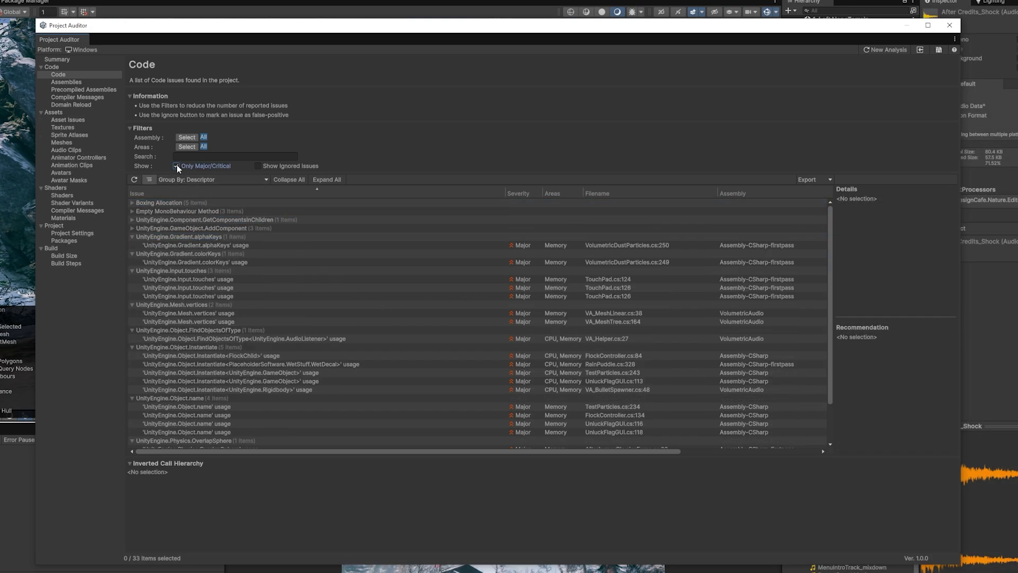
click(132, 237)
click(132, 245)
click(133, 253)
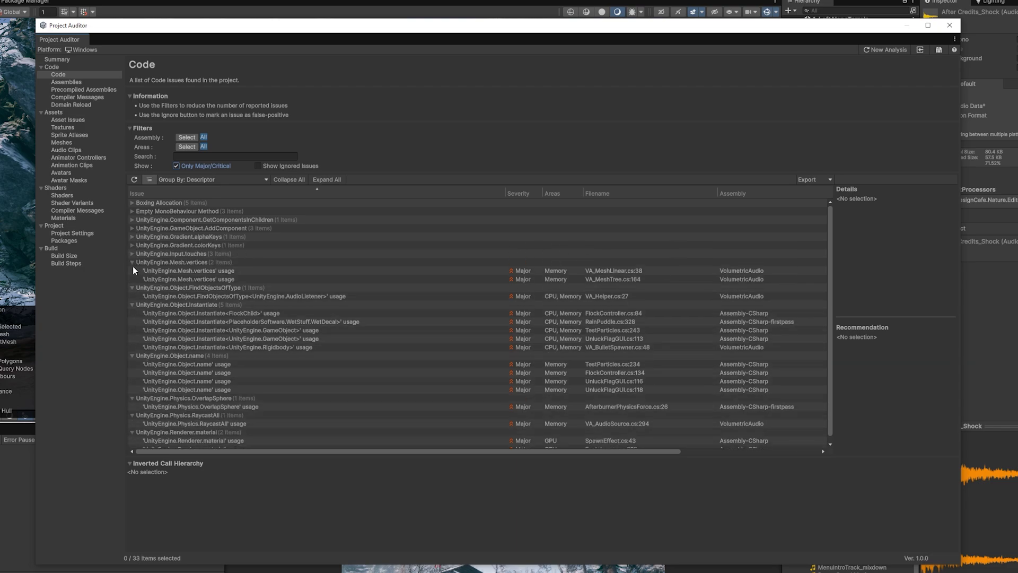
click(132, 262)
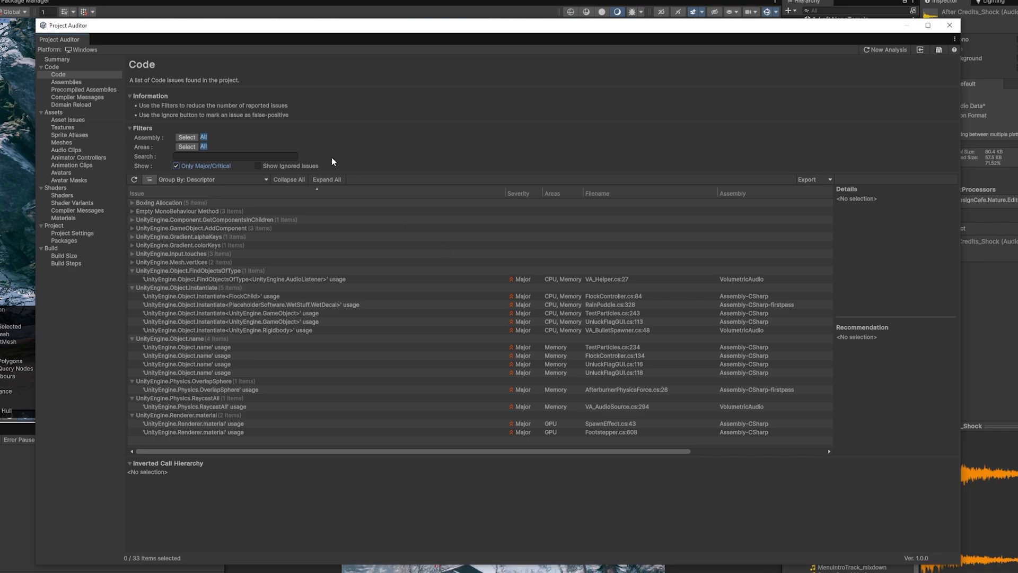
click(190, 166)
click(267, 167)
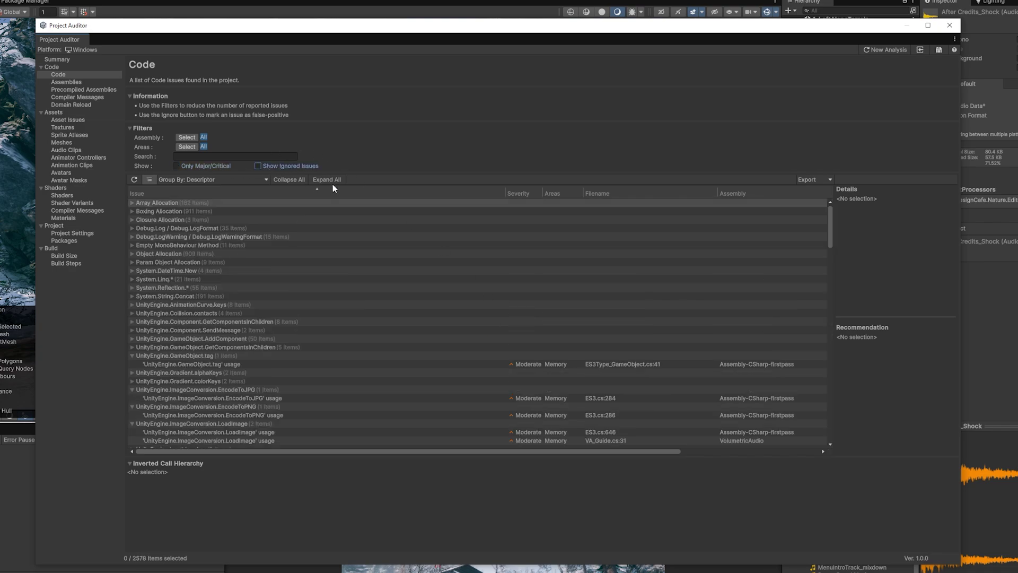
Step: Look through the Domain Reload UDR0001 issues, briefly checking the compiler messages
click(71, 105)
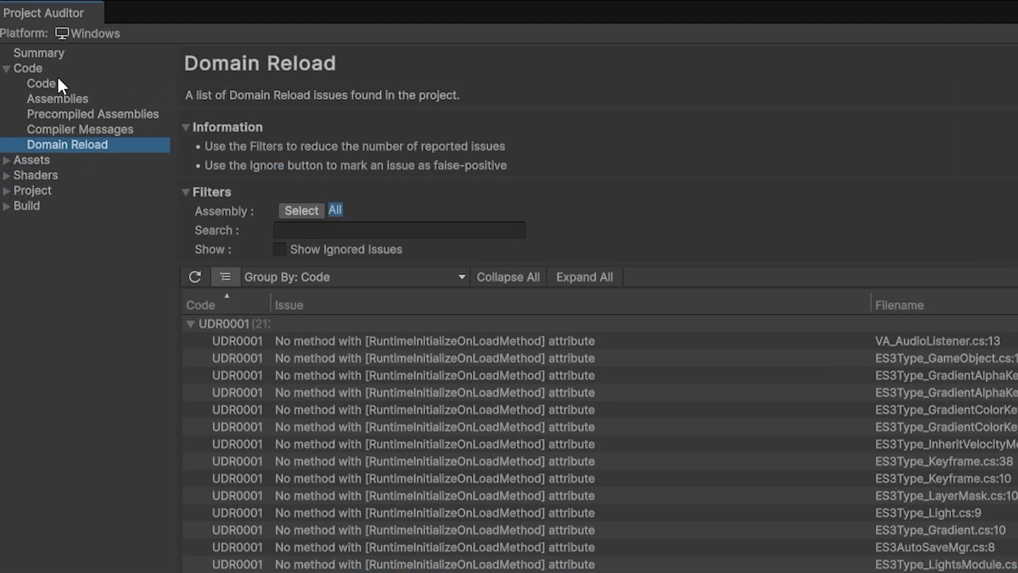
click(67, 130)
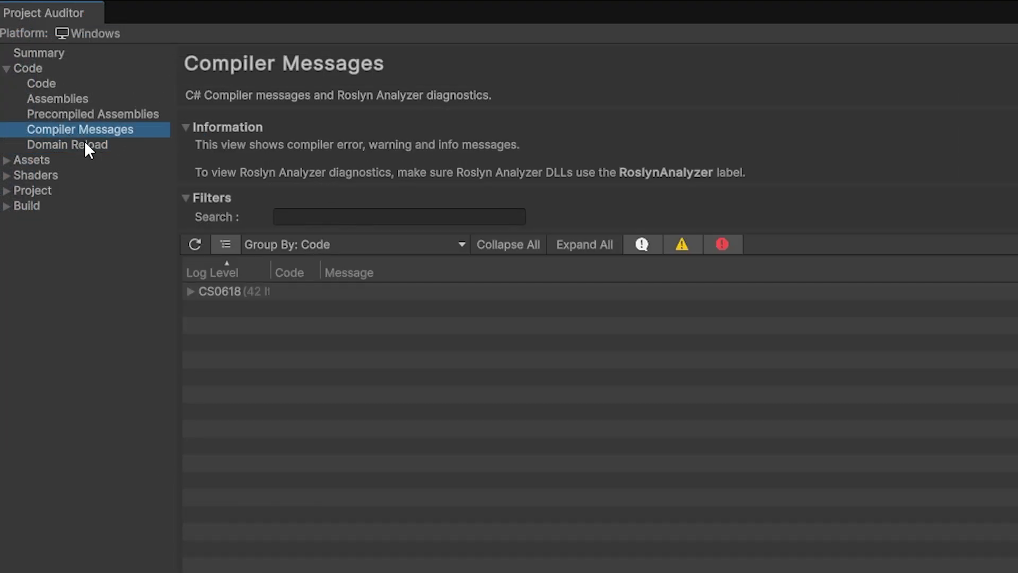
click(85, 145)
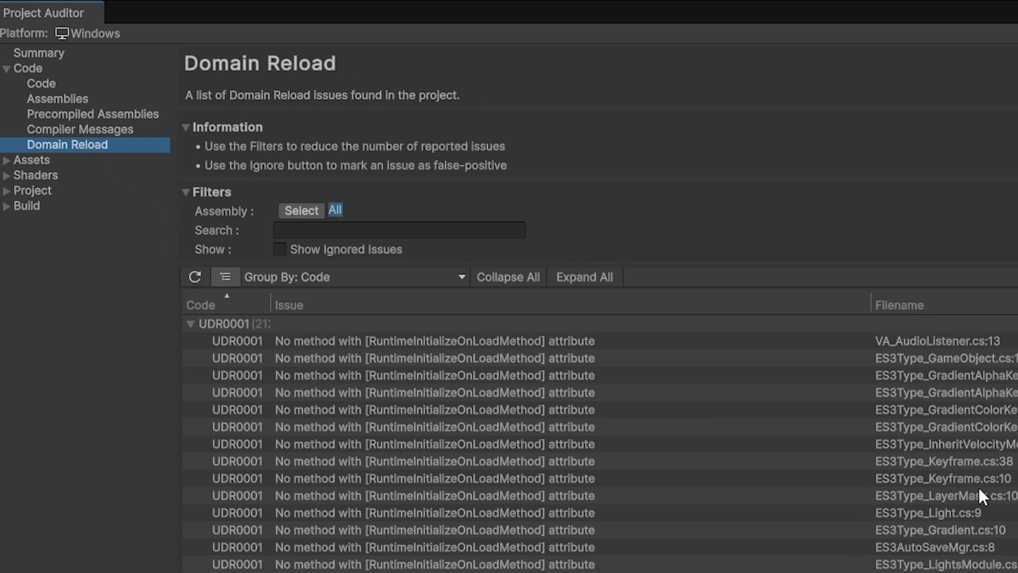
scroll(978, 479, down, 15)
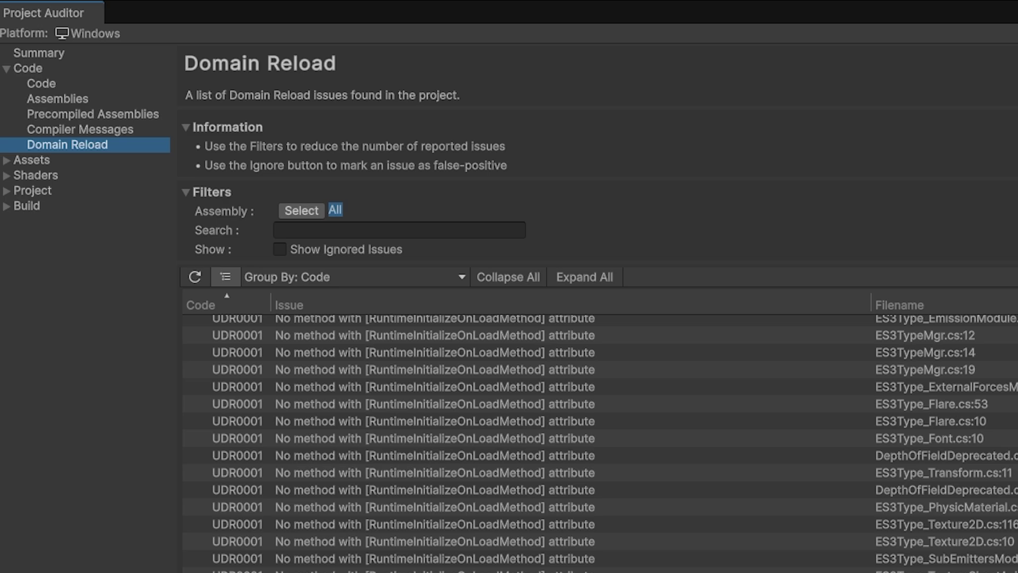
scroll(614, 444, up, 5)
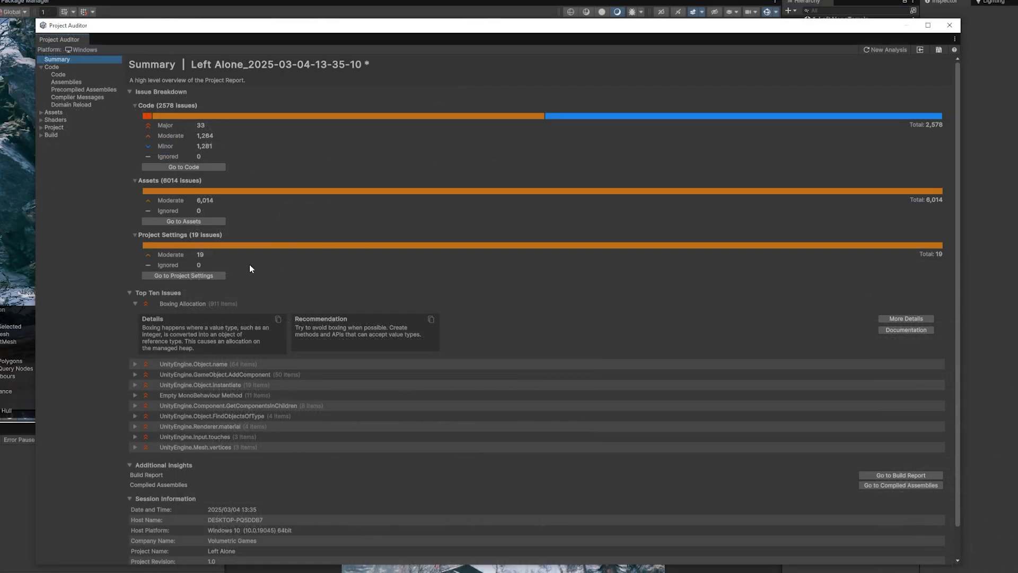
Step: Browse the sprite atlas, mesh, audio clip, animator, animation clip and avatar lists, then return to Asset Issues
click(195, 223)
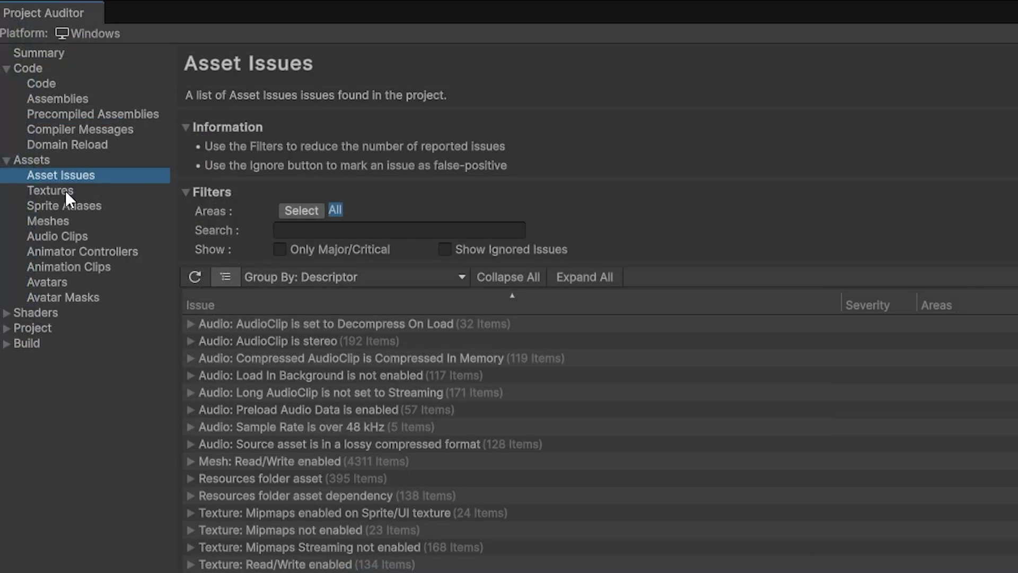
click(67, 204)
click(63, 222)
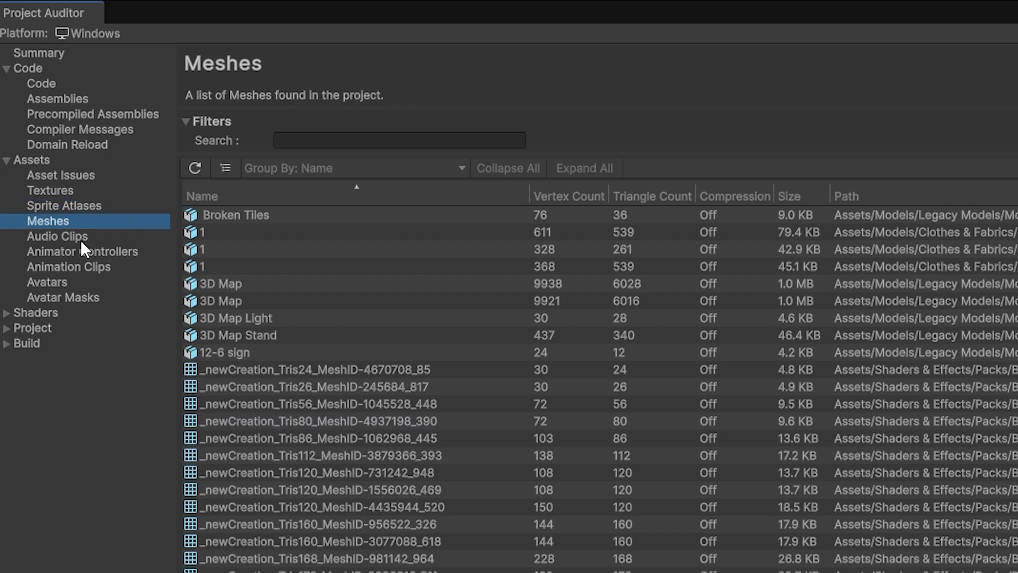
click(75, 235)
click(82, 252)
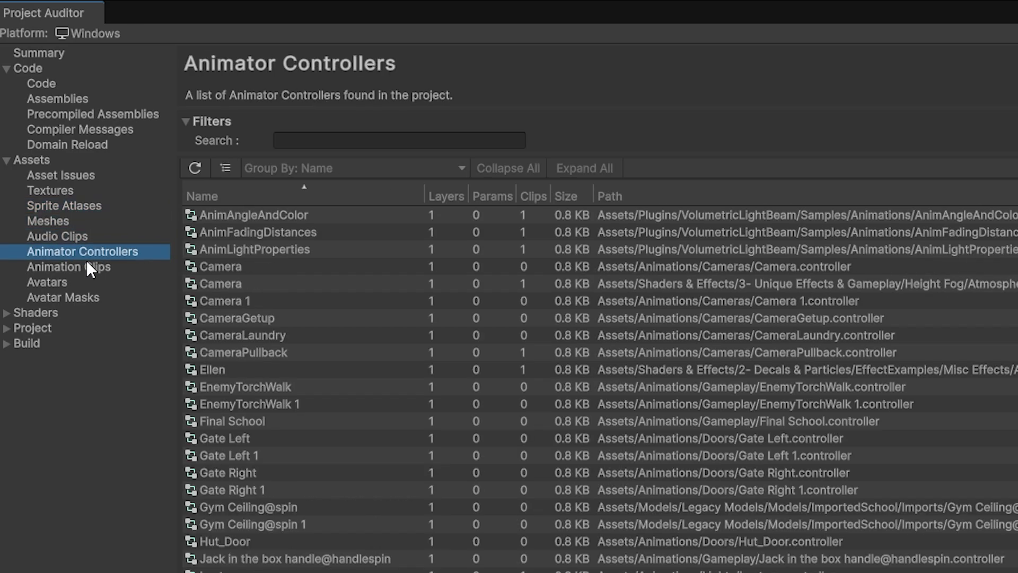
click(87, 266)
click(78, 284)
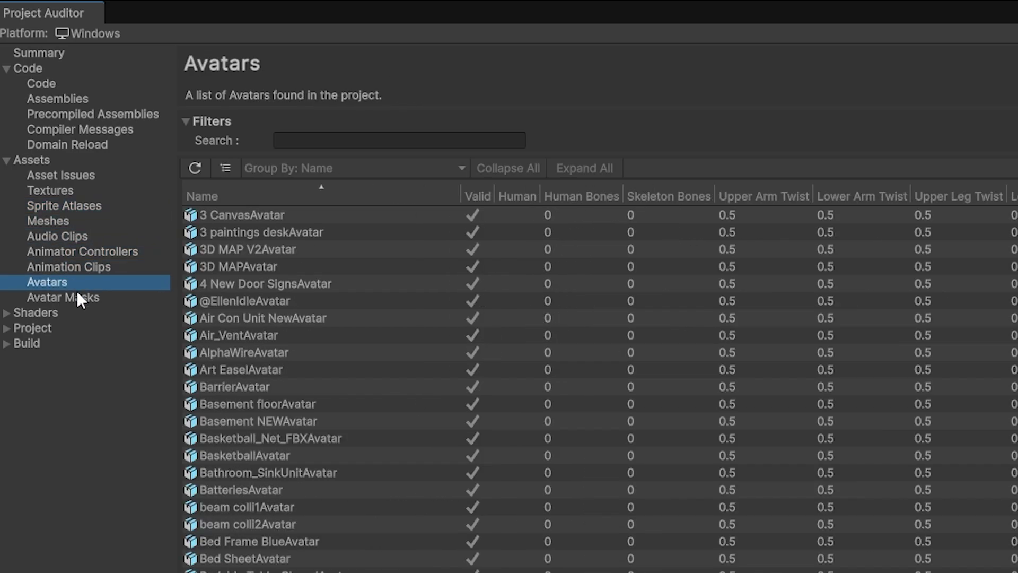
click(75, 176)
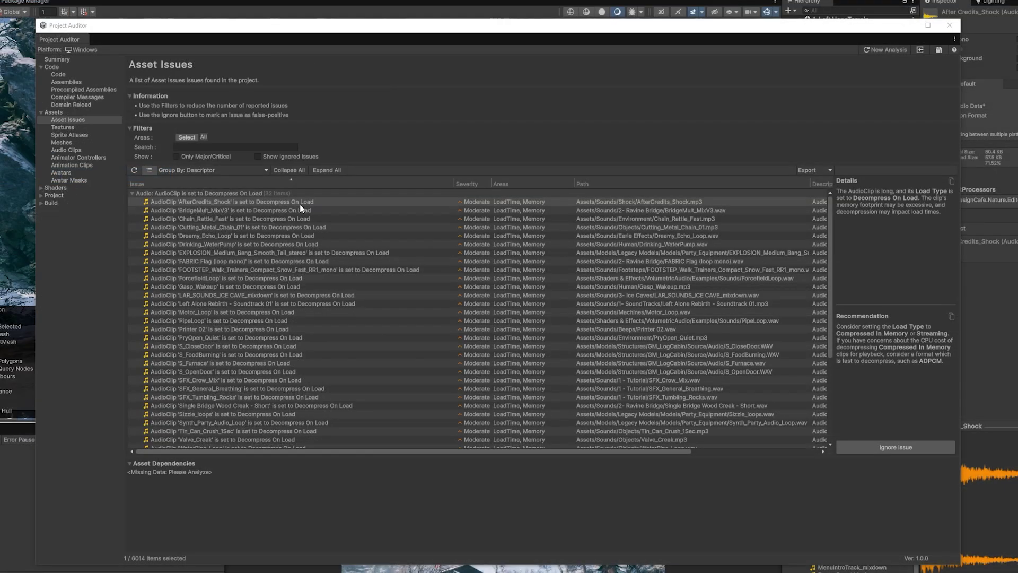
Step: Expand the 32 Decompress On Load AudioClips and view the Chain_Rattle_Fast issue details
click(301, 202)
click(300, 210)
click(302, 218)
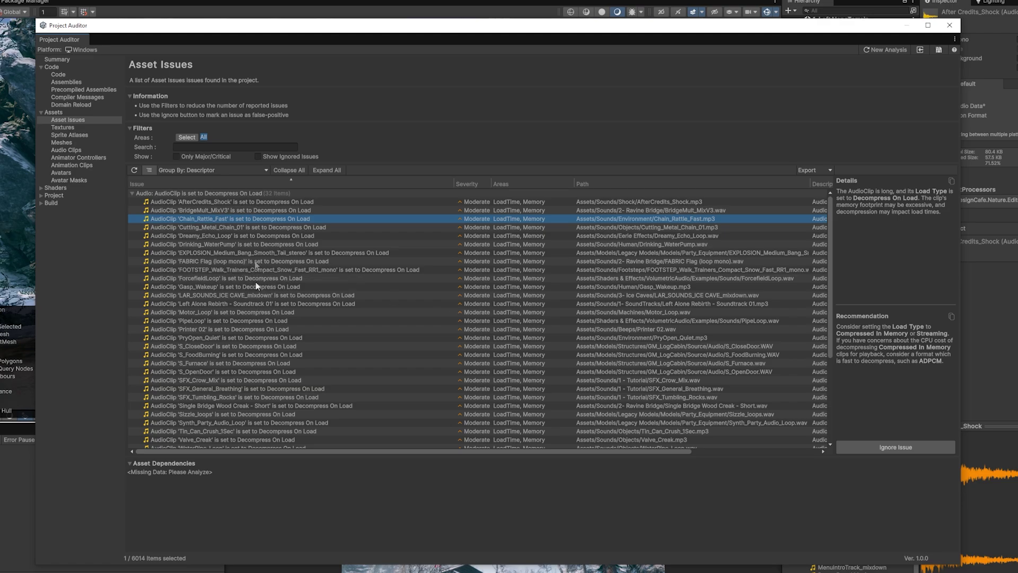
scroll(256, 282, down, 3)
scroll(256, 282, up, 3)
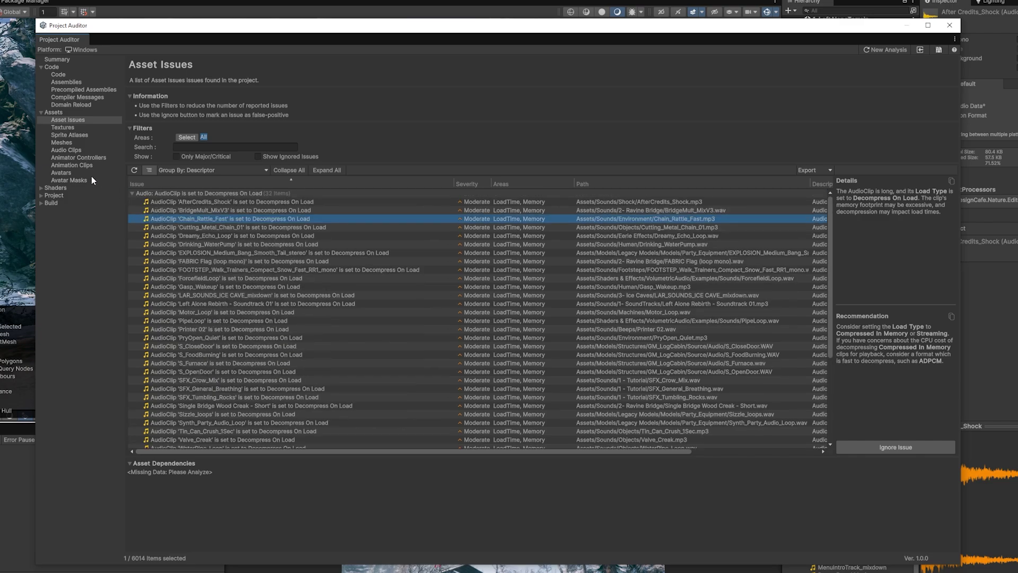
Step: Inspect the Quality settings issue Async Upload Buffer Size, then go back to Summary
click(61, 58)
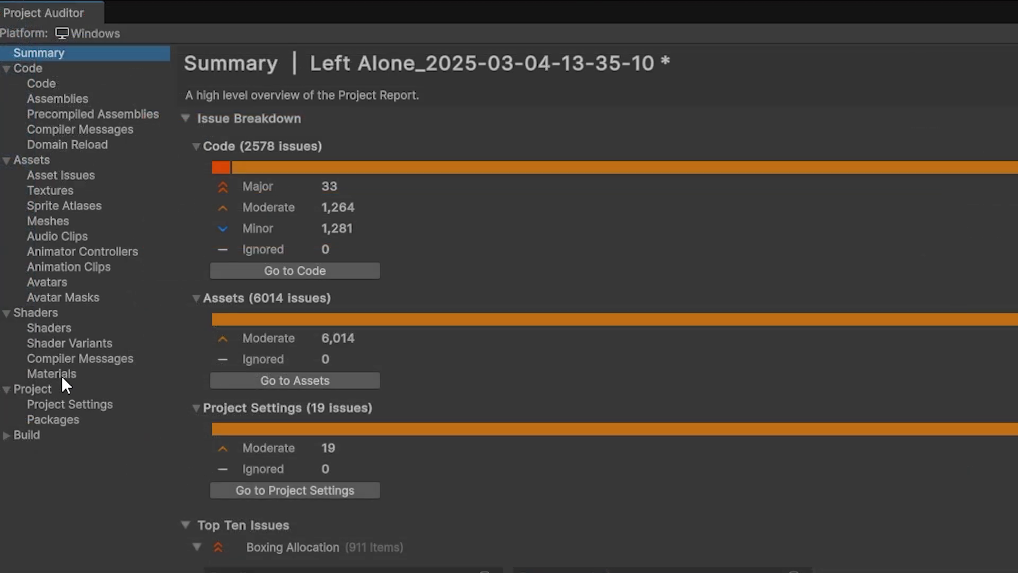
click(107, 405)
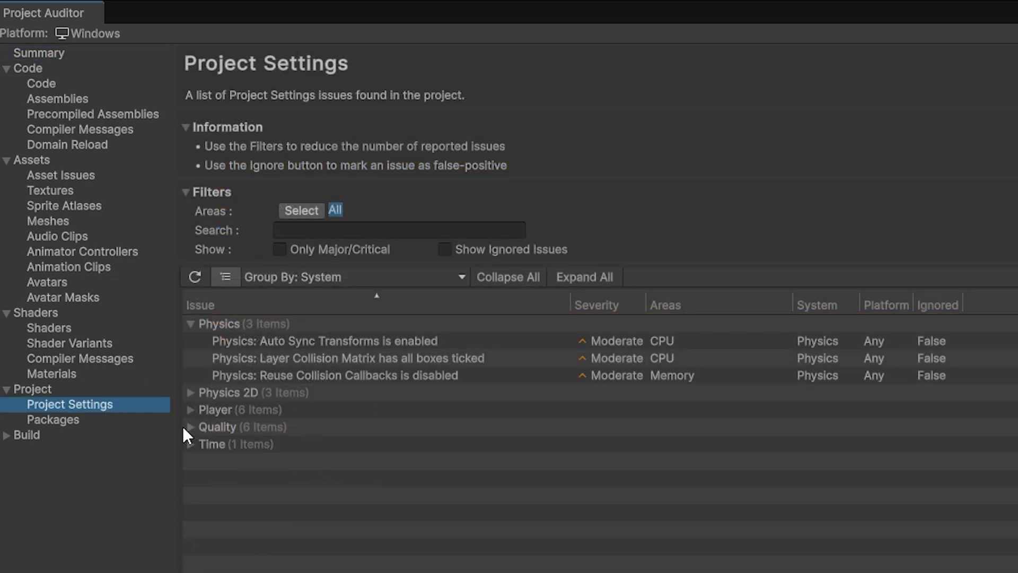
click(190, 427)
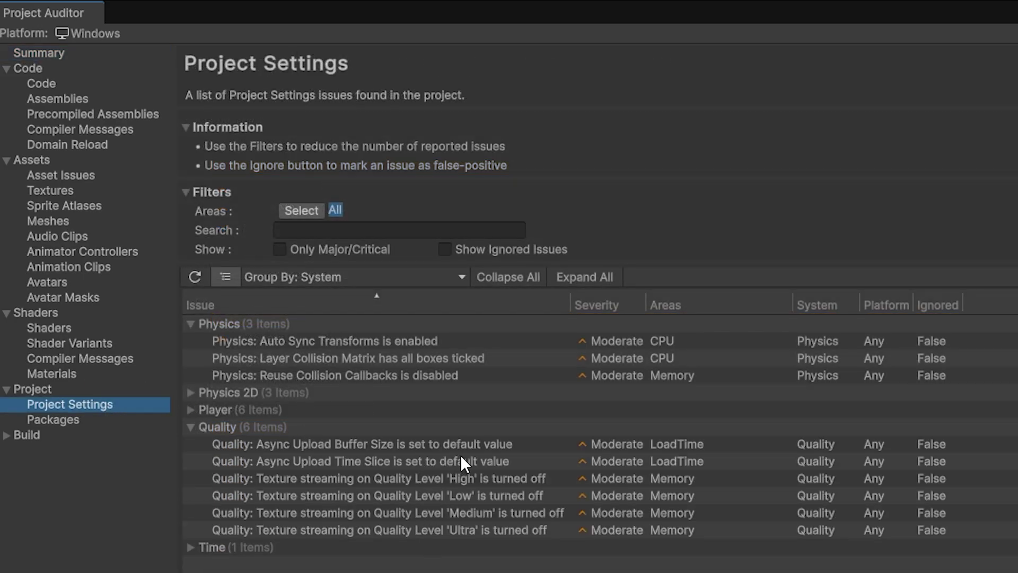
click(492, 448)
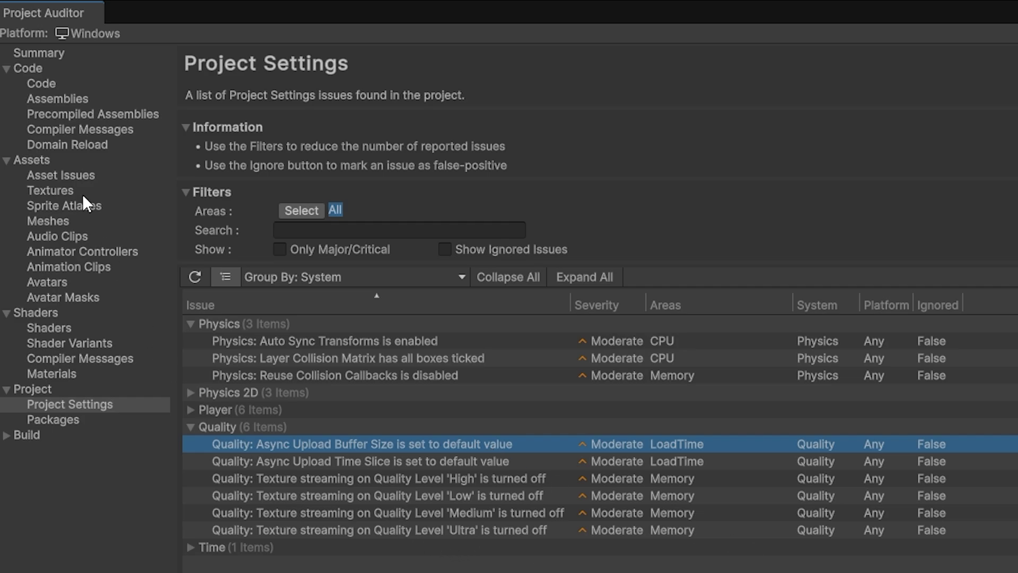
click(37, 55)
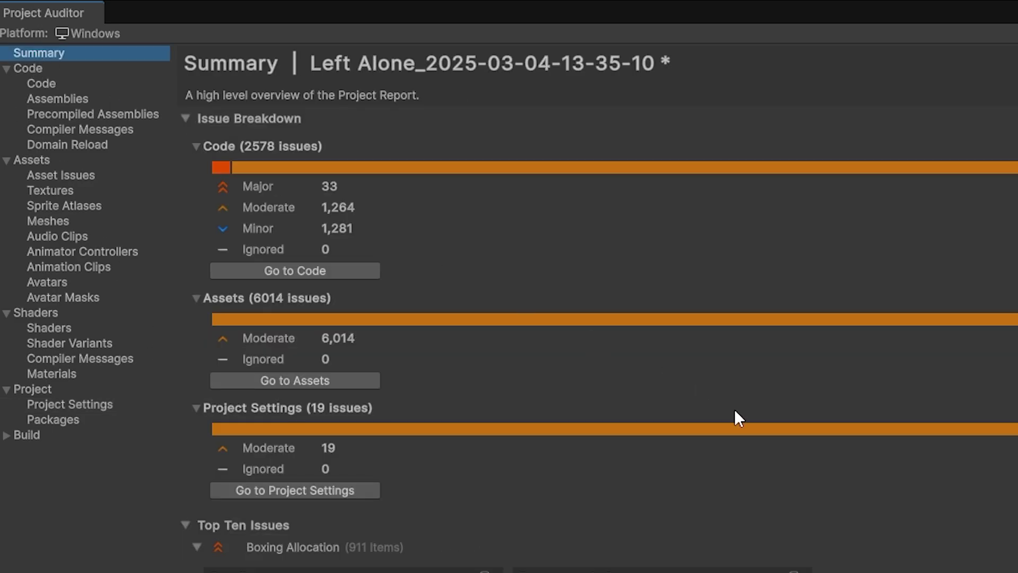
scroll(735, 411, down, 2)
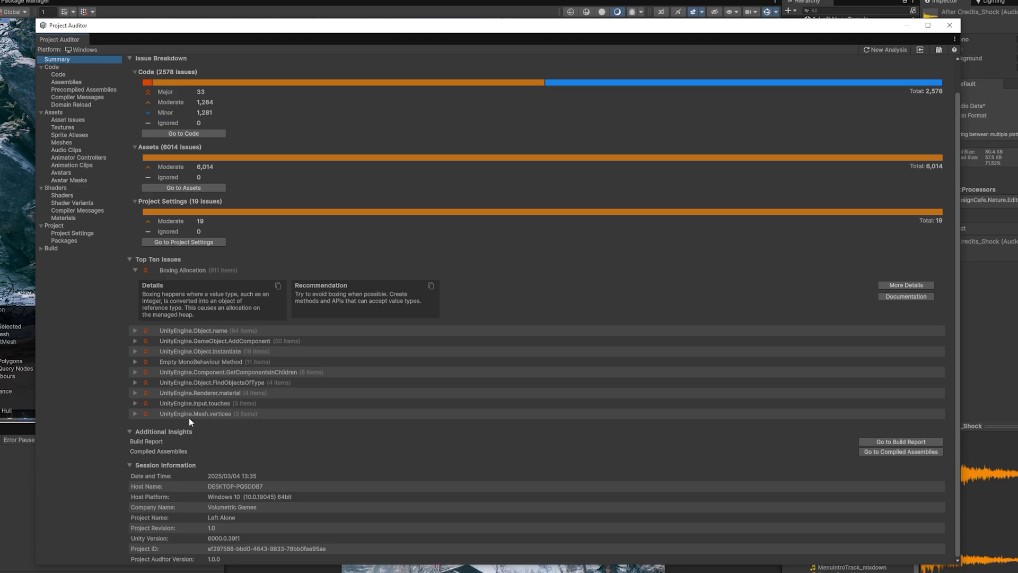
Step: Open the Build Size report for the 5.53 GB build and scroll through its asset list
click(899, 441)
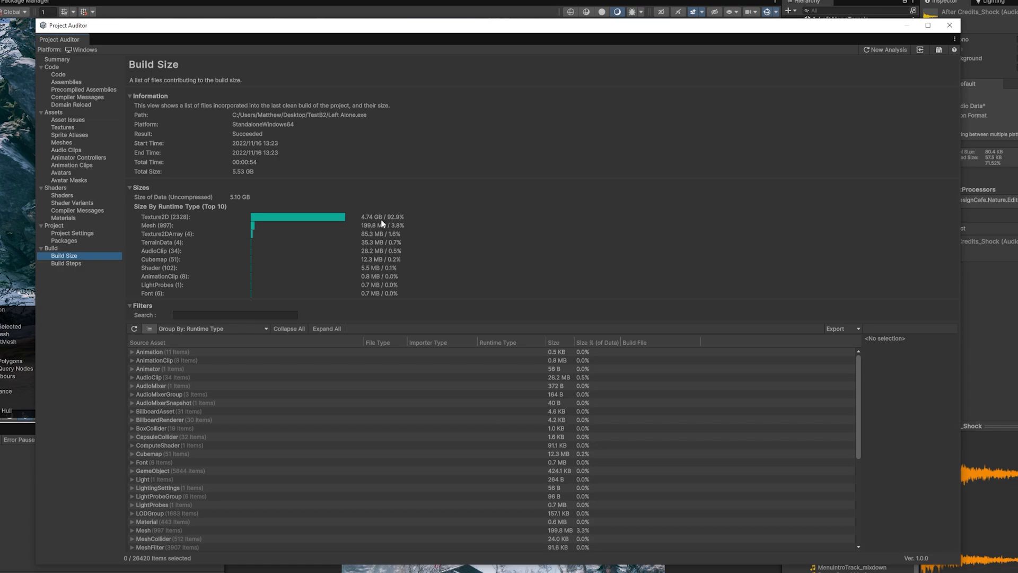
scroll(337, 440, down, 3)
scroll(562, 380, up, 3)
click(559, 343)
scroll(339, 417, down, 6)
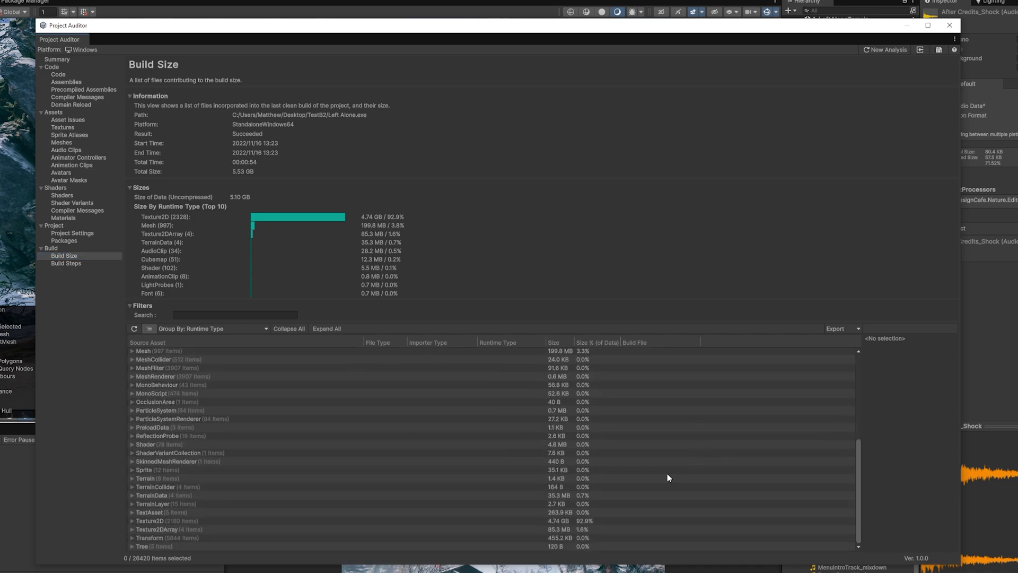
Step: Expand the Texture2D group (4.74 GB, 92.9%) and scroll through its textures
click(132, 520)
scroll(205, 464, down, 5)
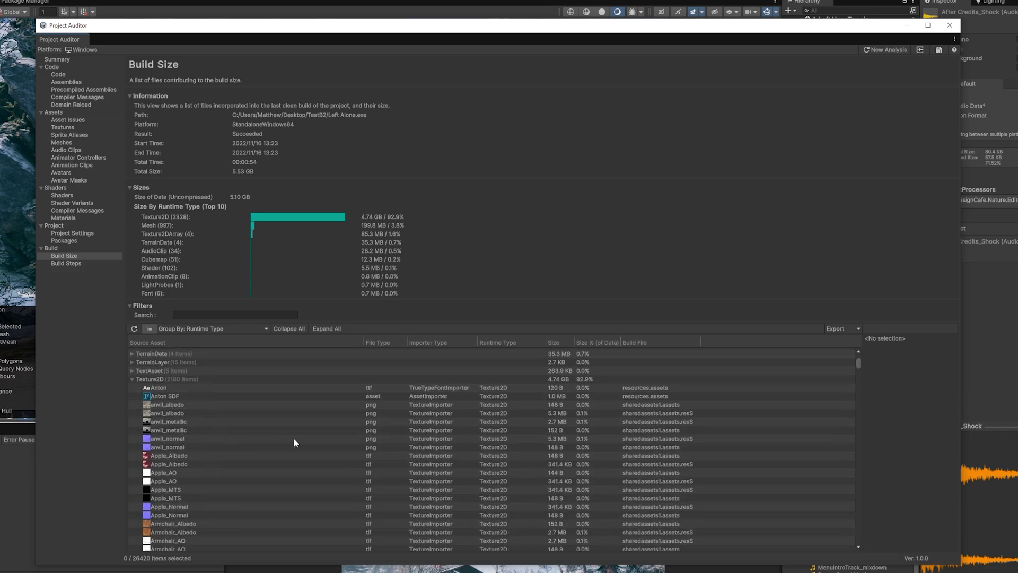
scroll(569, 399, down, 10)
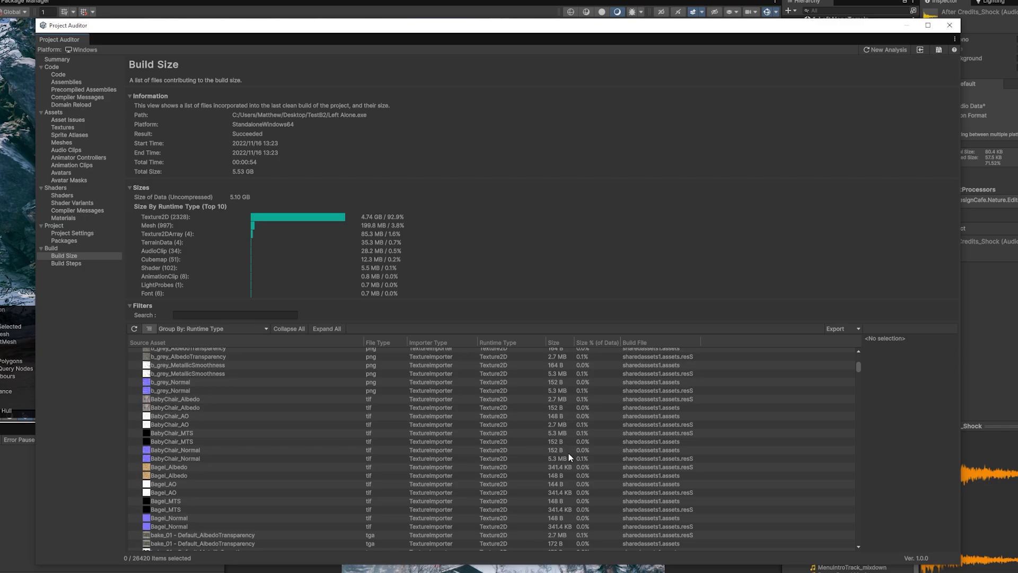
scroll(569, 453, down, 8)
scroll(569, 453, down, 5)
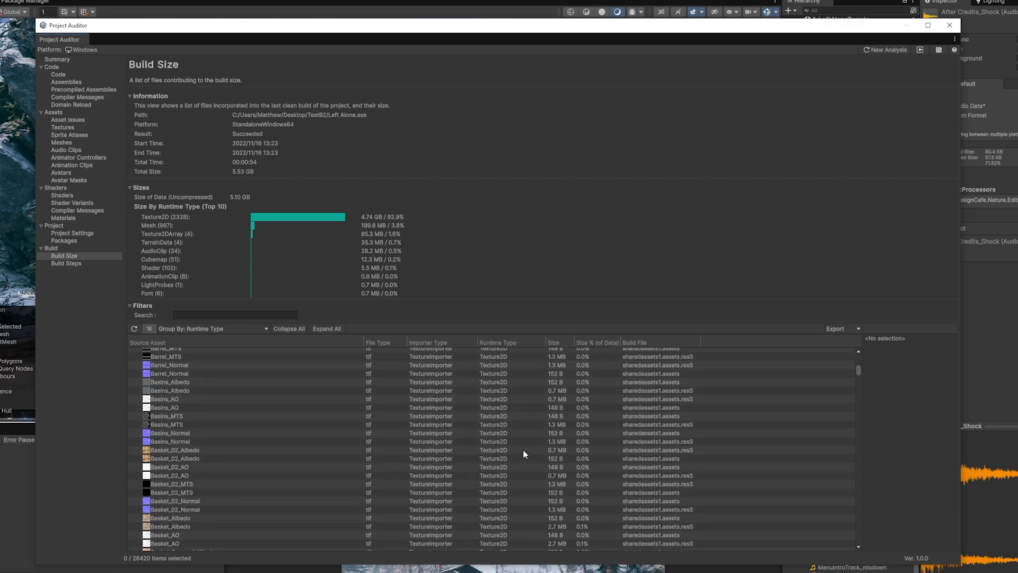
scroll(526, 454, up, 6)
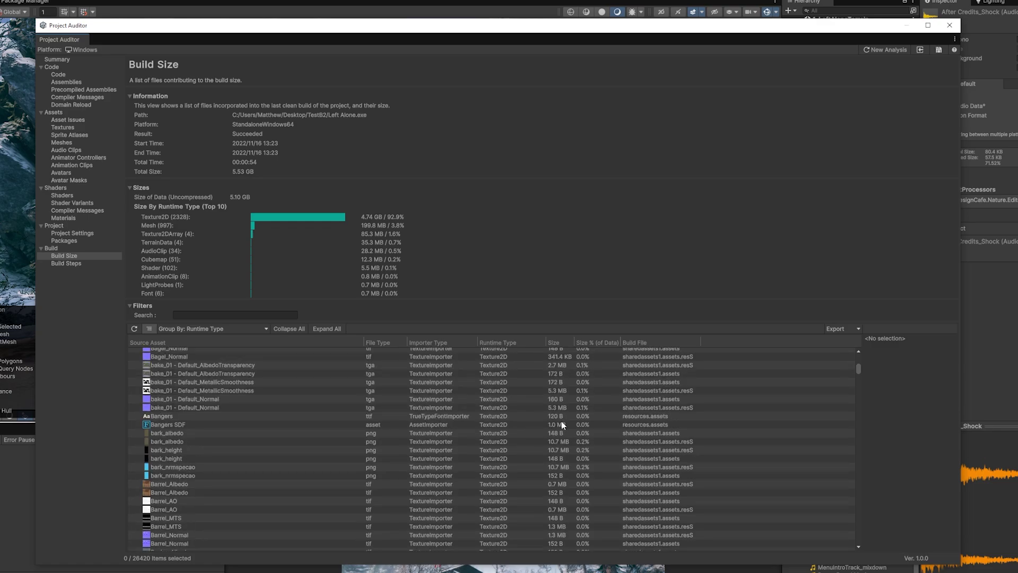
scroll(554, 434, up, 15)
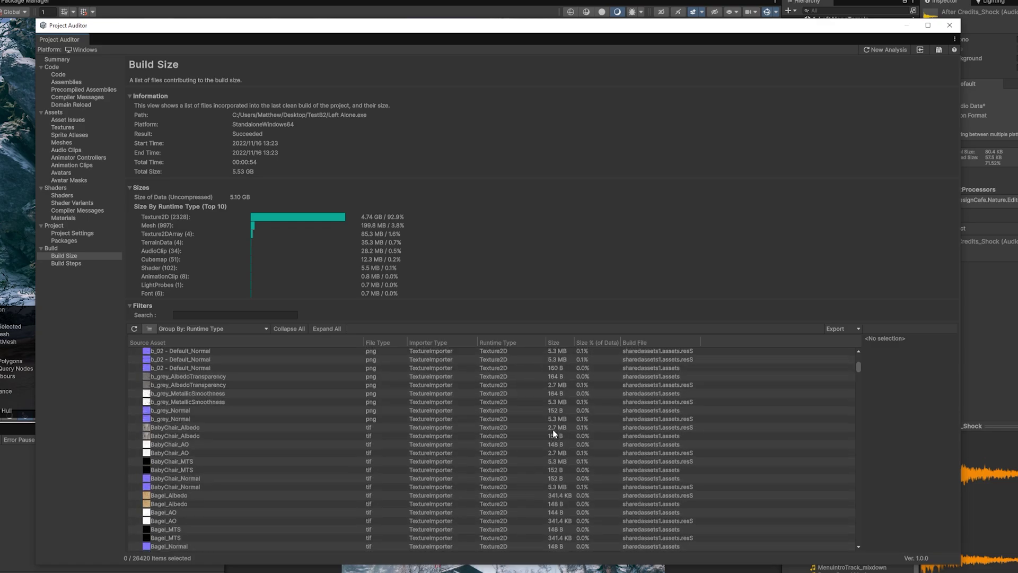
scroll(554, 434, up, 5)
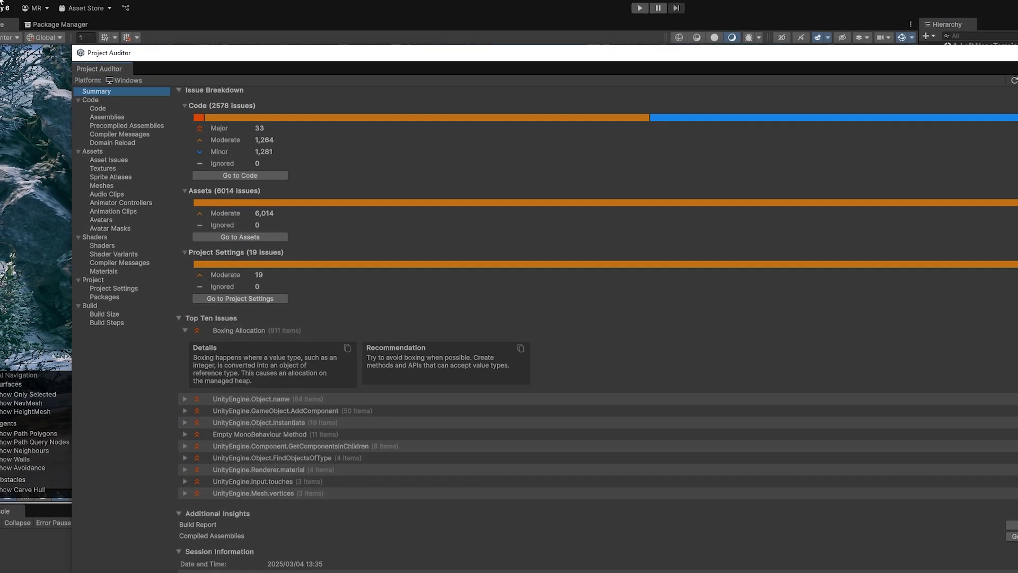
click(24, 14)
mouse_move(10, 16)
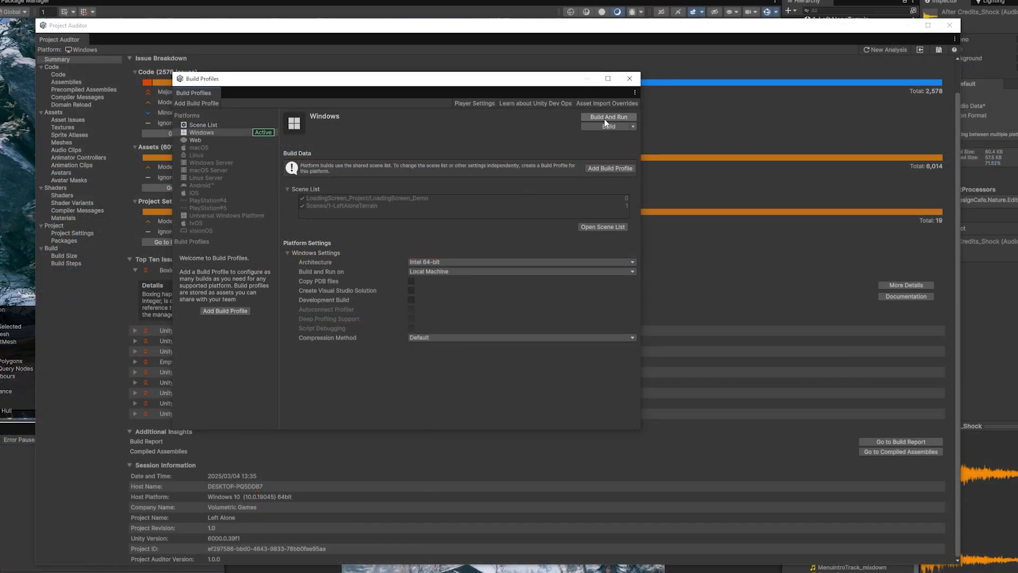
click(630, 78)
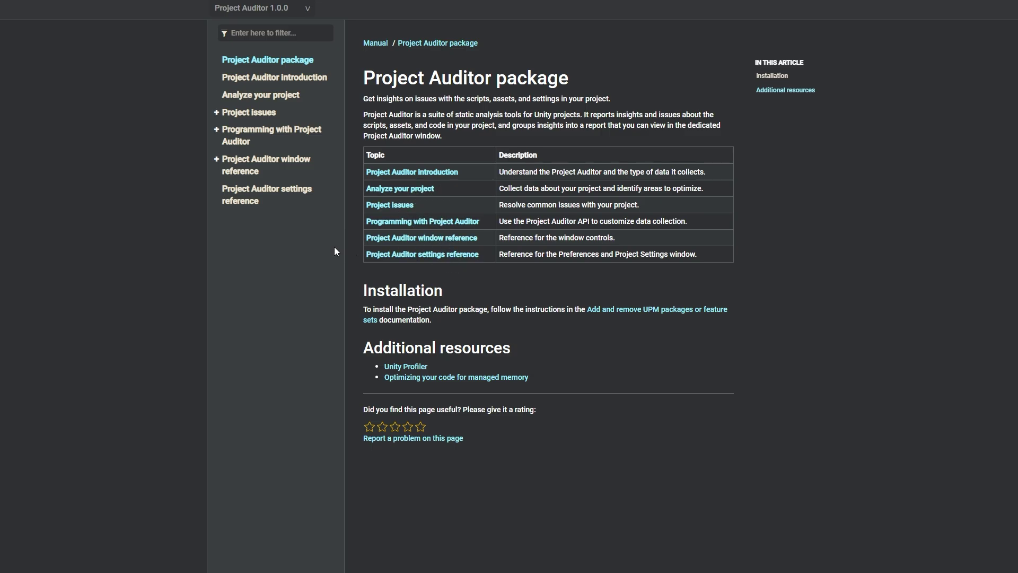
Step: Go from the Project Auditor window reference page to the Project issues documentation page
click(264, 157)
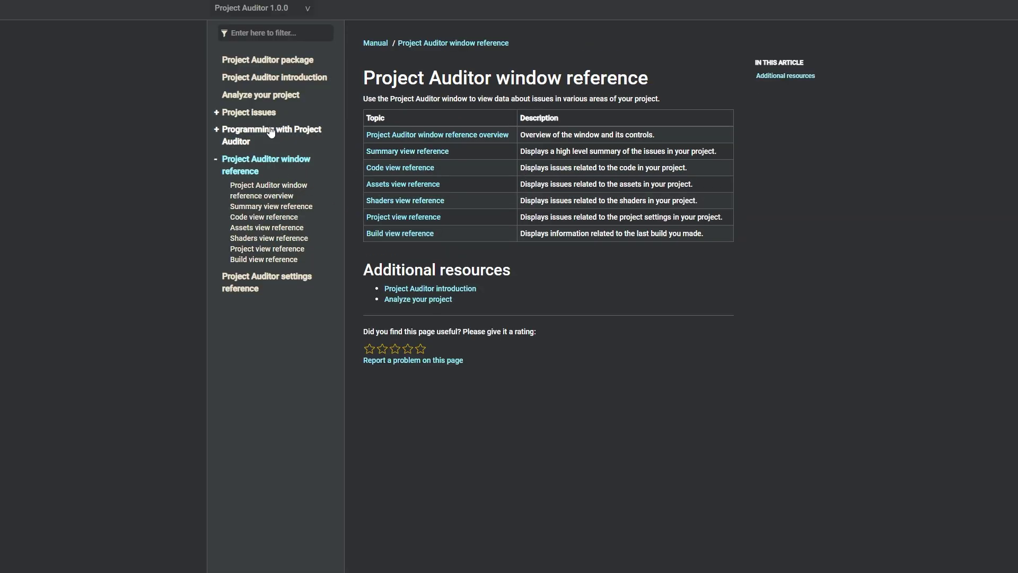
click(254, 113)
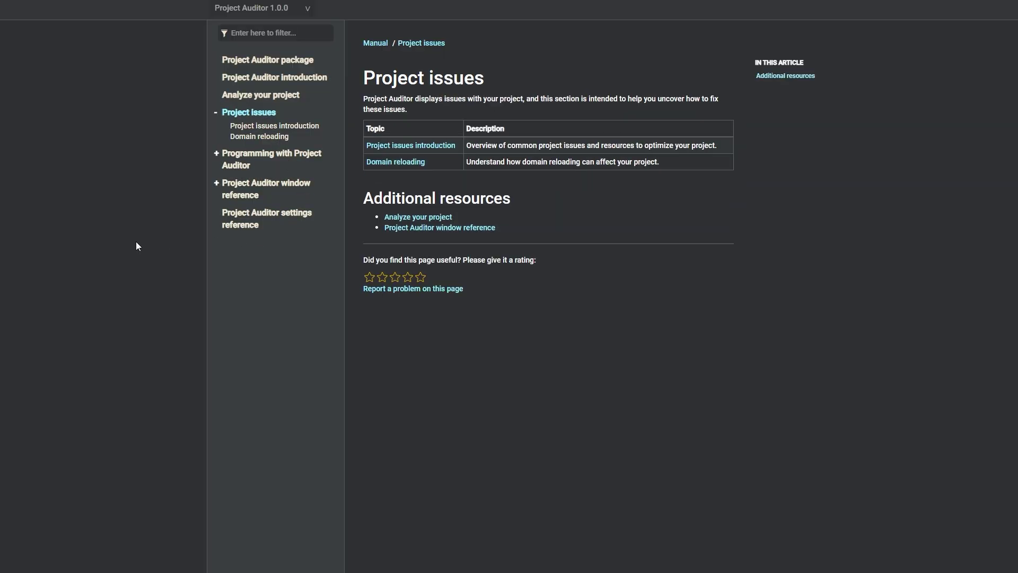